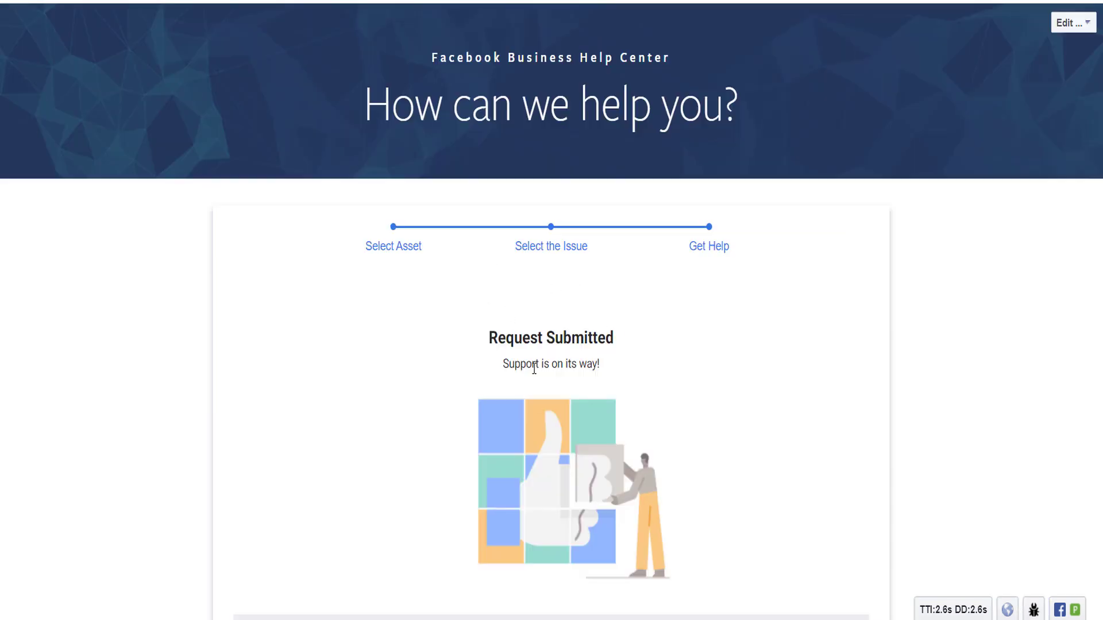
Step: Highlight the Request Submitted confirmation and the opening line of the support reply in Gmail
{"action": "left_click_drag", "start_coordinate": [493, 344], "coordinate": [624, 371]}
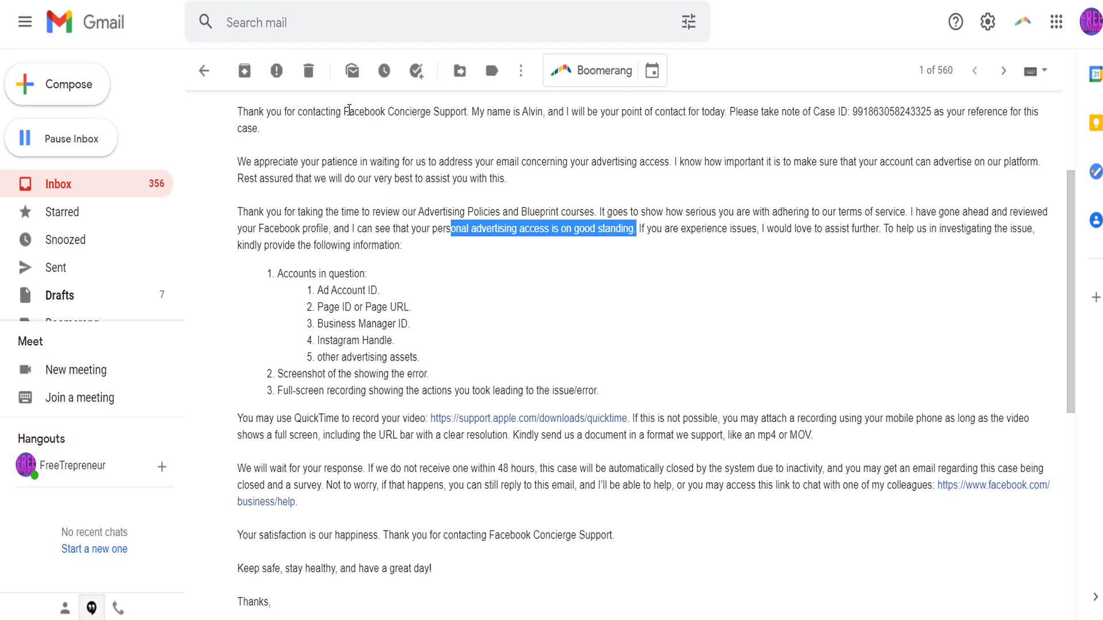
{"action": "left_click_drag", "start_coordinate": [348, 110], "coordinate": [435, 113]}
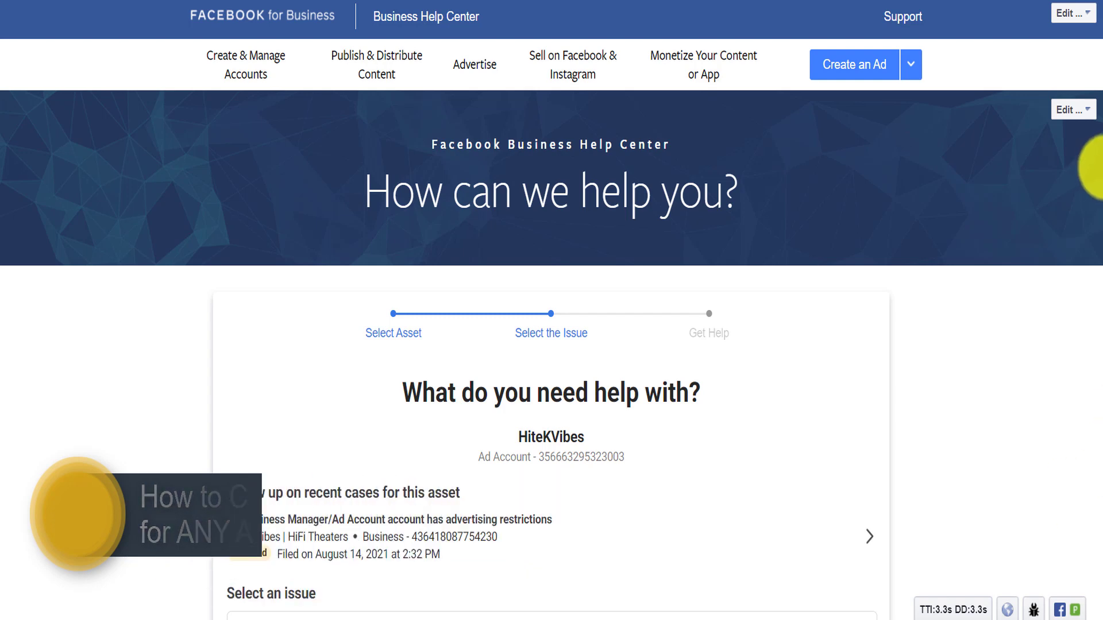
Step: Scroll down through the 'Select an issue' list in the Help Center
{"action": "left_click_drag", "start_coordinate": [1098, 154], "coordinate": [1098, 345]}
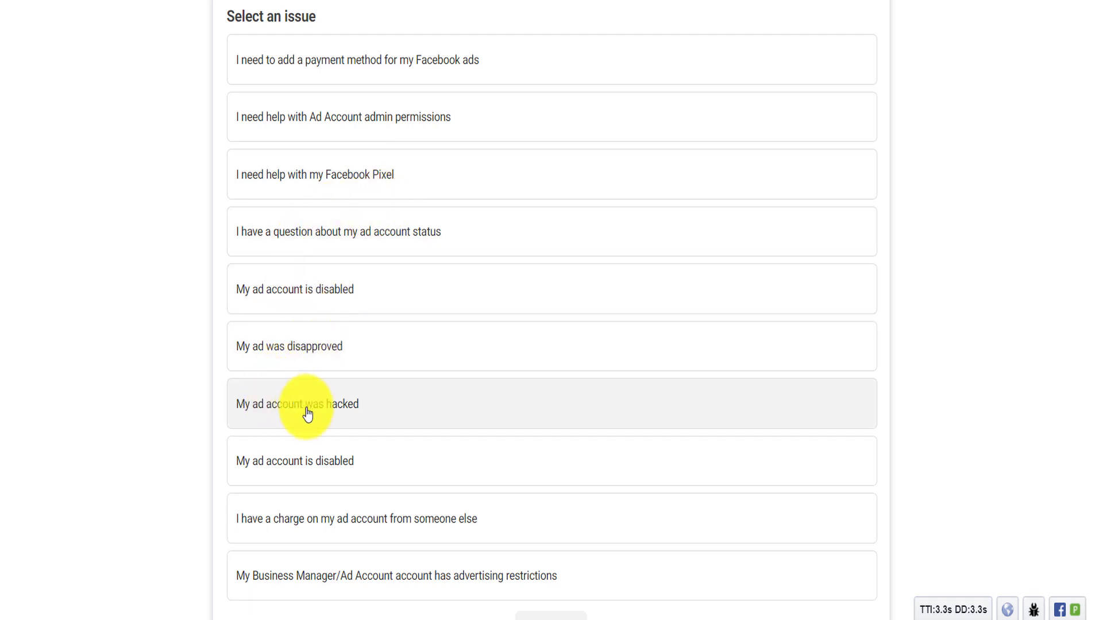
{"action": "scroll", "coordinate": [308, 414], "scroll_direction": "down", "scroll_amount": 3}
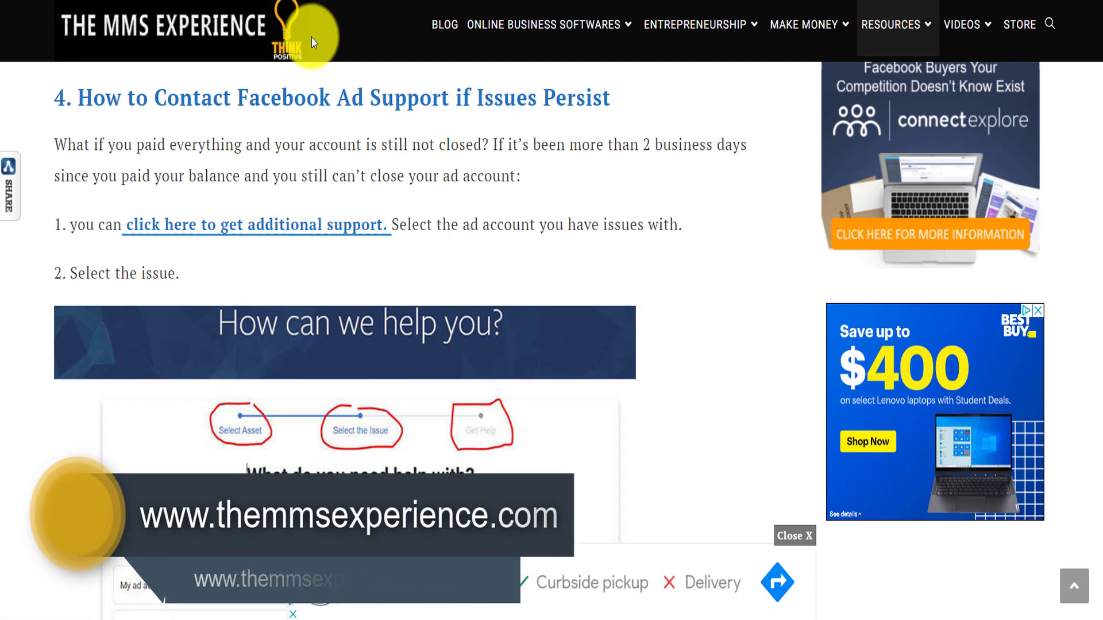
Step: Highlight the article title, jump to section 4, and follow its additional-support link
{"action": "left_click_drag", "start_coordinate": [1094, 377], "coordinate": [1094, 23]}
{"action": "left_click_drag", "start_coordinate": [53, 118], "coordinate": [658, 157]}
{"action": "scroll", "coordinate": [734, 382], "scroll_direction": "down", "scroll_amount": 15}
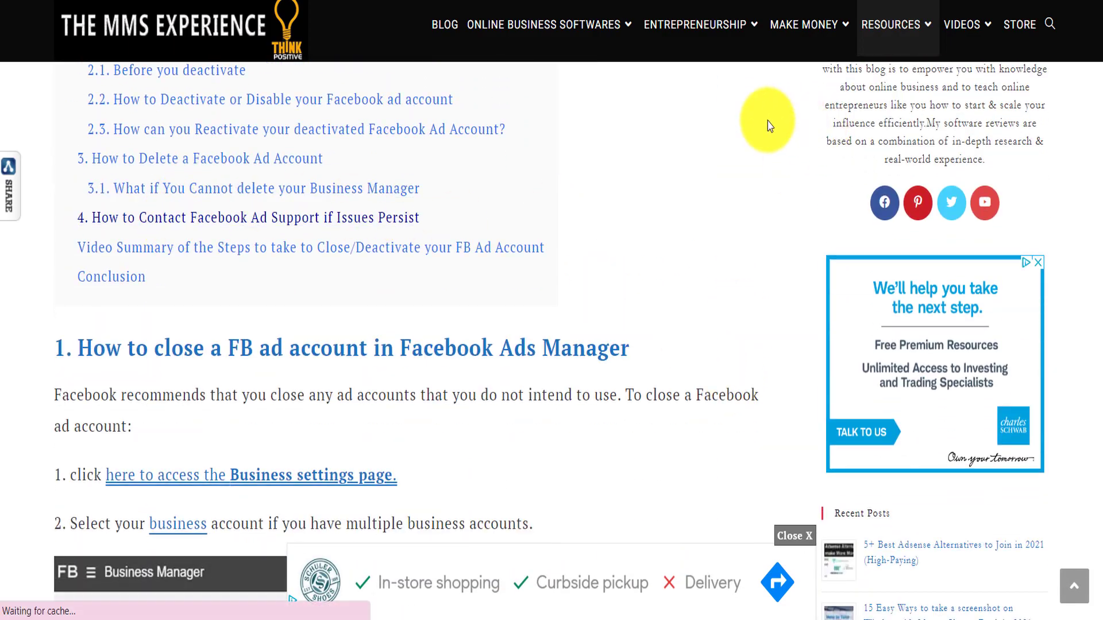
{"action": "mouse_move", "coordinate": [925, 34]}
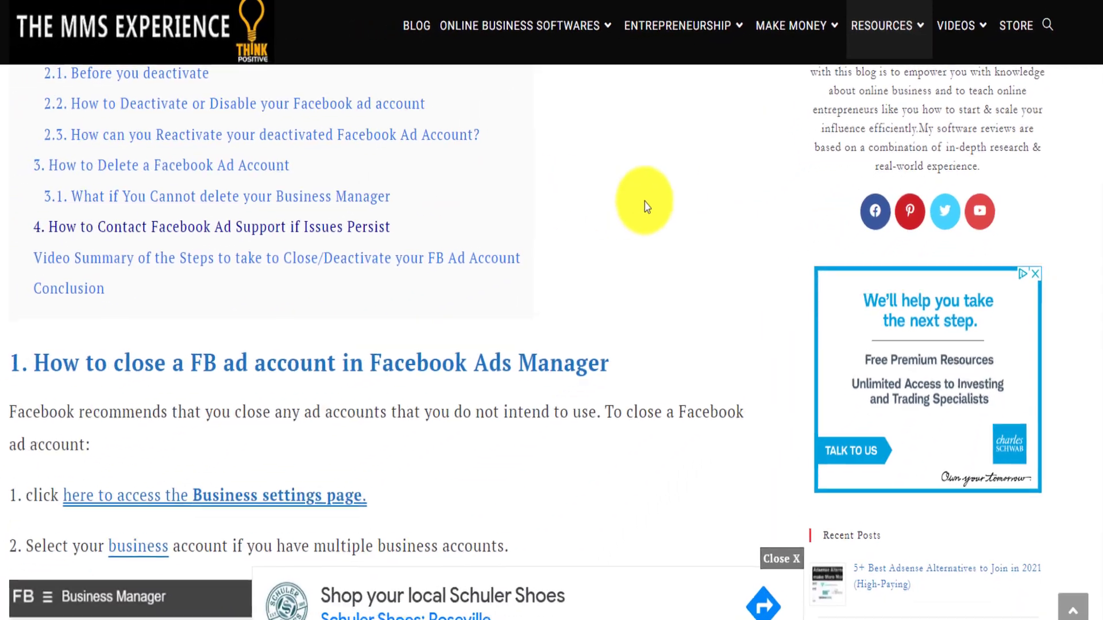
{"action": "scroll", "coordinate": [127, 238], "scroll_direction": "up", "scroll_amount": 2}
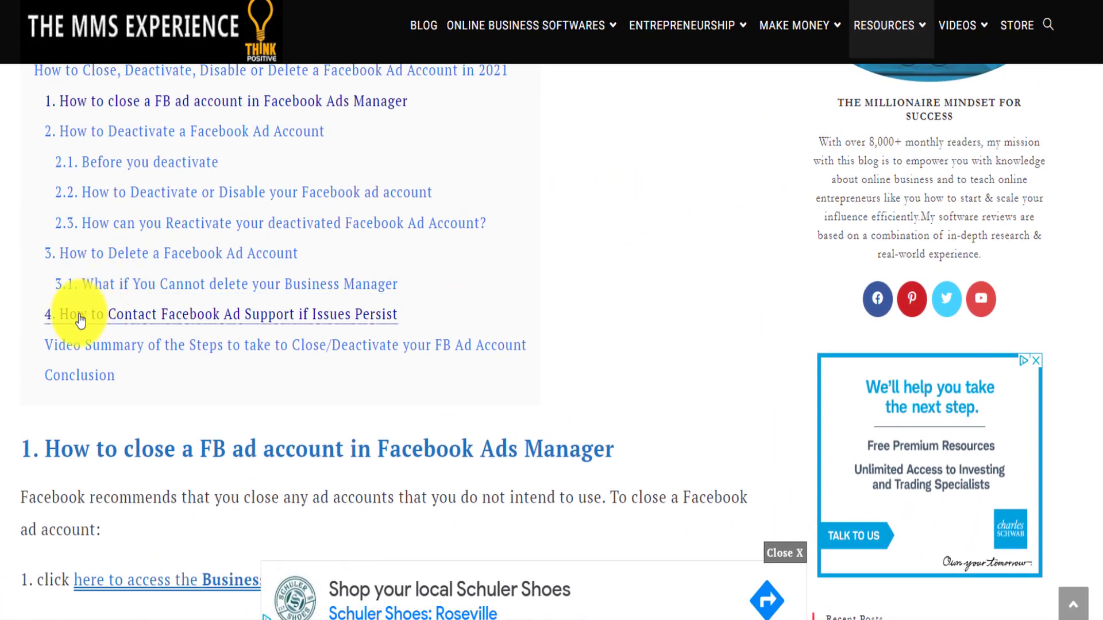
{"action": "left_click", "coordinate": [173, 314]}
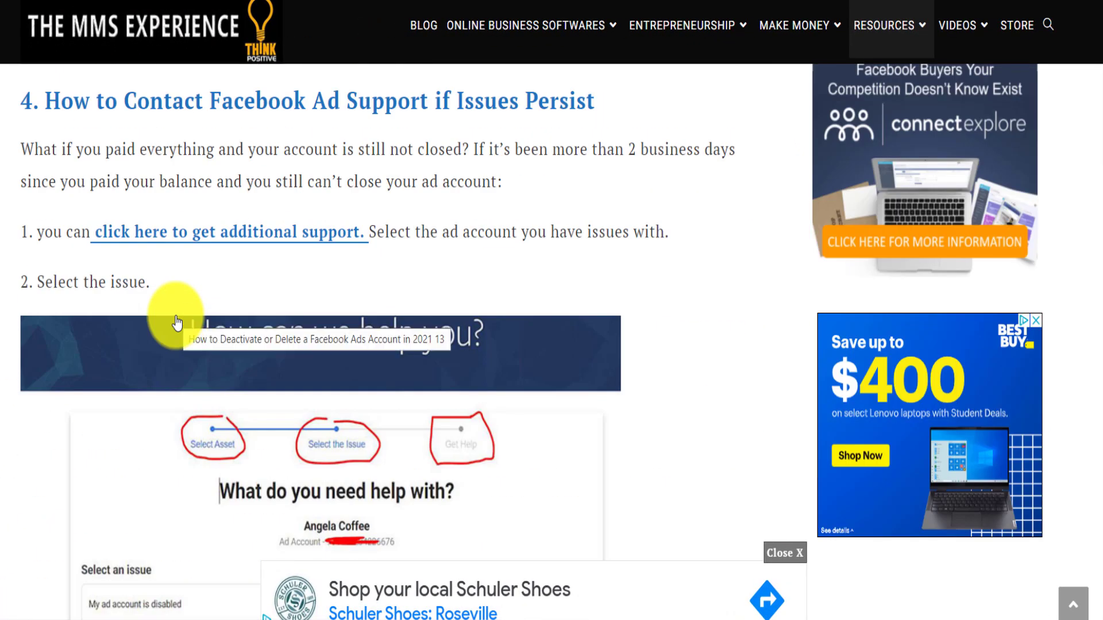
{"action": "left_click", "coordinate": [224, 240]}
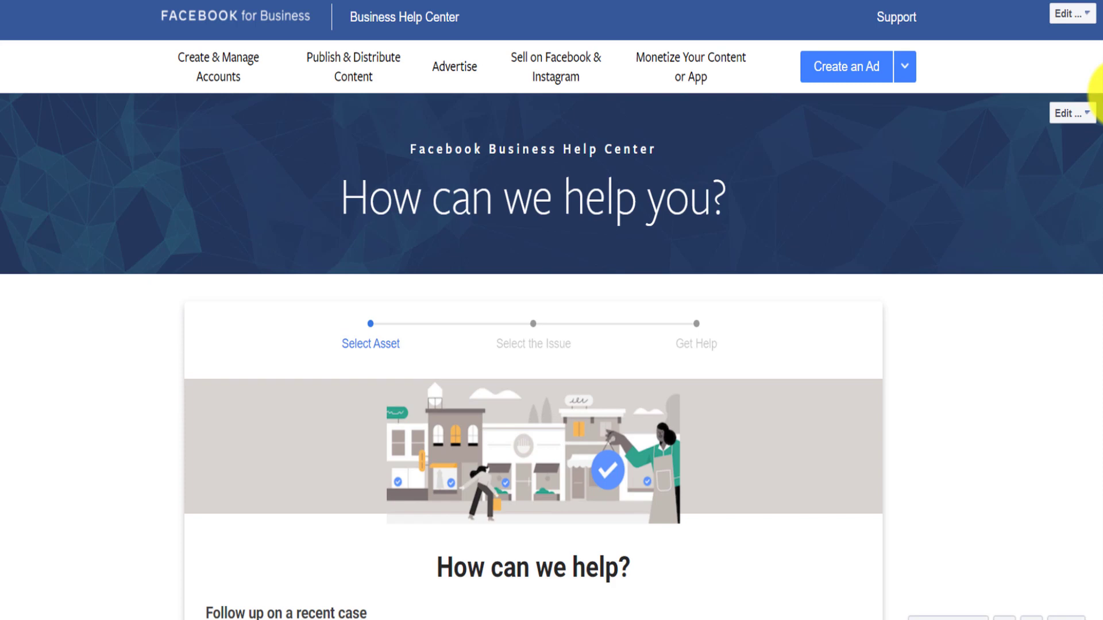
Step: Select the Home Auto Store ad account from the Select Asset list
{"action": "left_click_drag", "start_coordinate": [1098, 87], "coordinate": [1098, 273]}
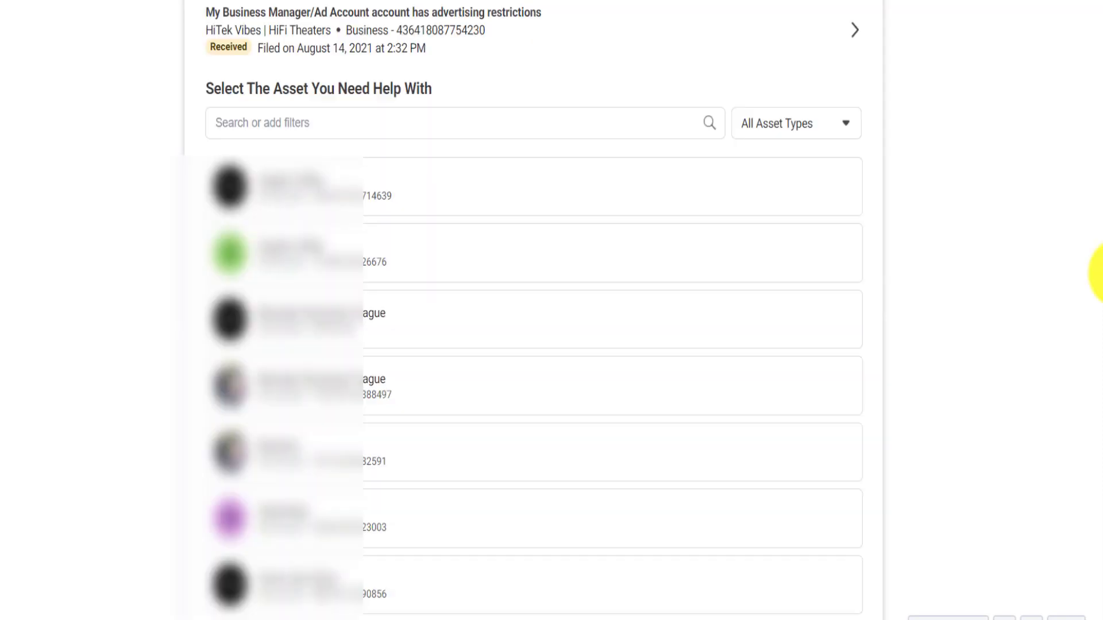
{"action": "scroll", "coordinate": [1098, 279], "scroll_direction": "down", "scroll_amount": 1}
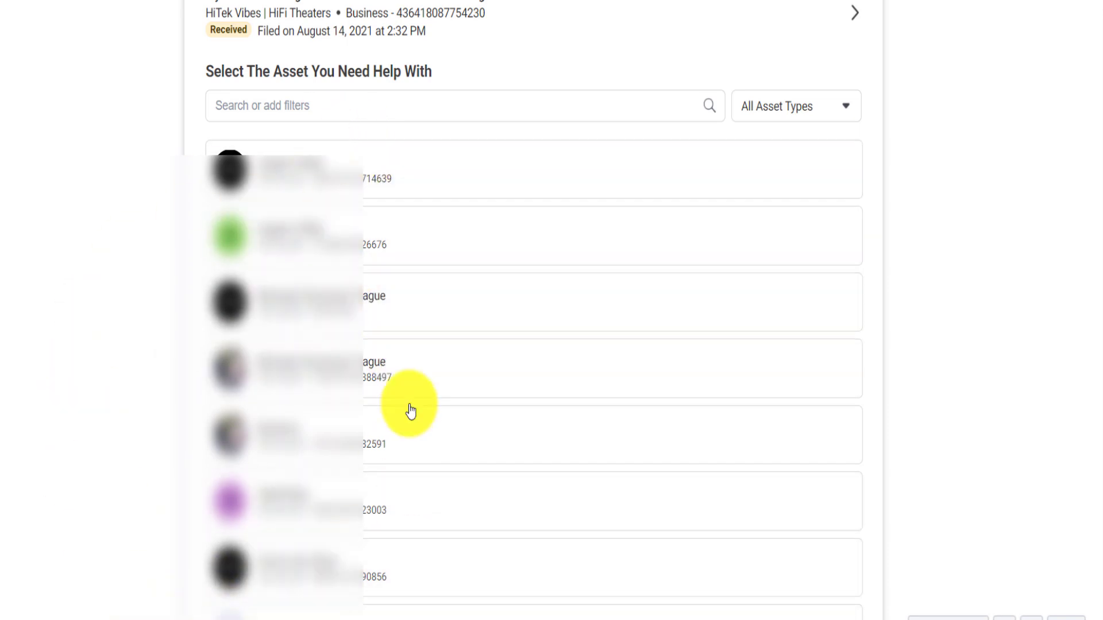
{"action": "left_click", "coordinate": [359, 579]}
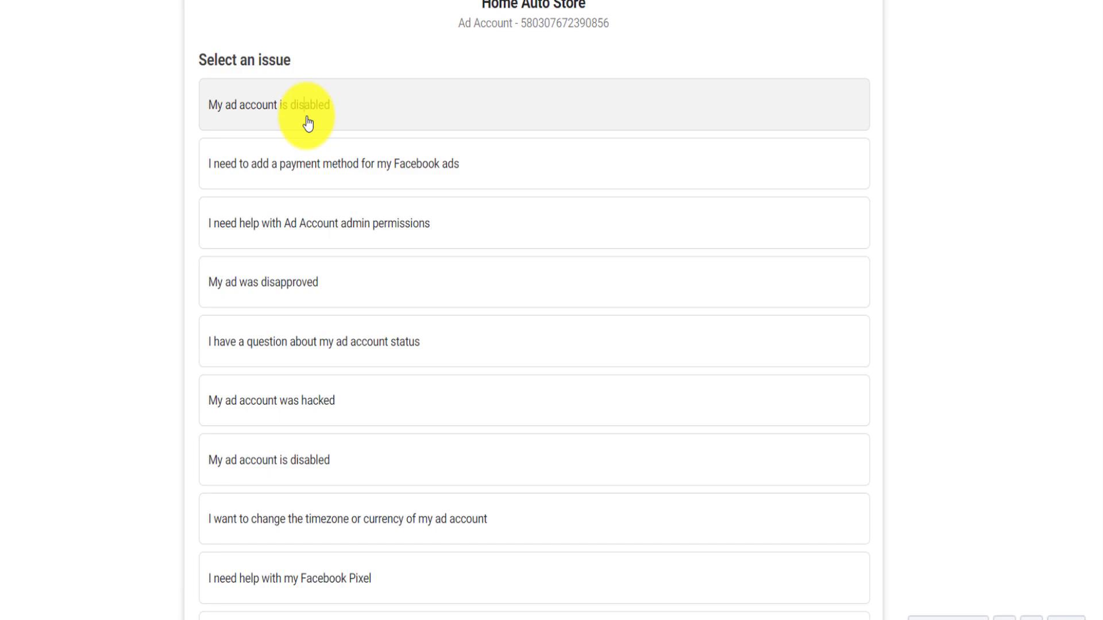
Step: Choose 'My ad account is disabled', review the advertising policy text, and open Contact Support
{"action": "left_click", "coordinate": [308, 122]}
{"action": "scroll", "coordinate": [984, 373], "scroll_direction": "down", "scroll_amount": 1}
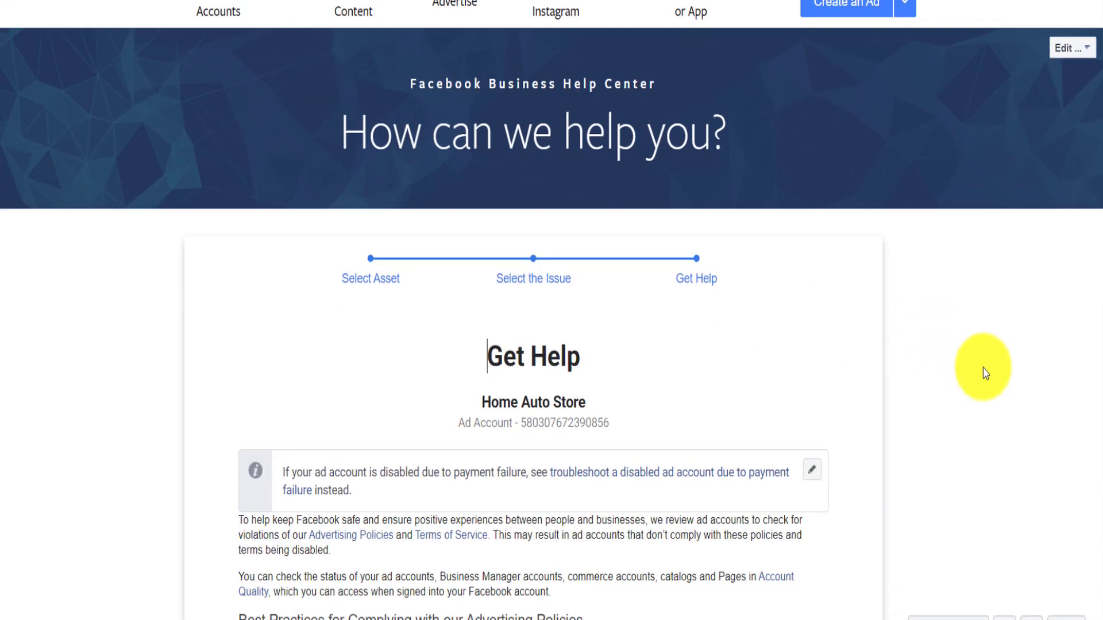
{"action": "scroll", "coordinate": [984, 373], "scroll_direction": "down", "scroll_amount": 5}
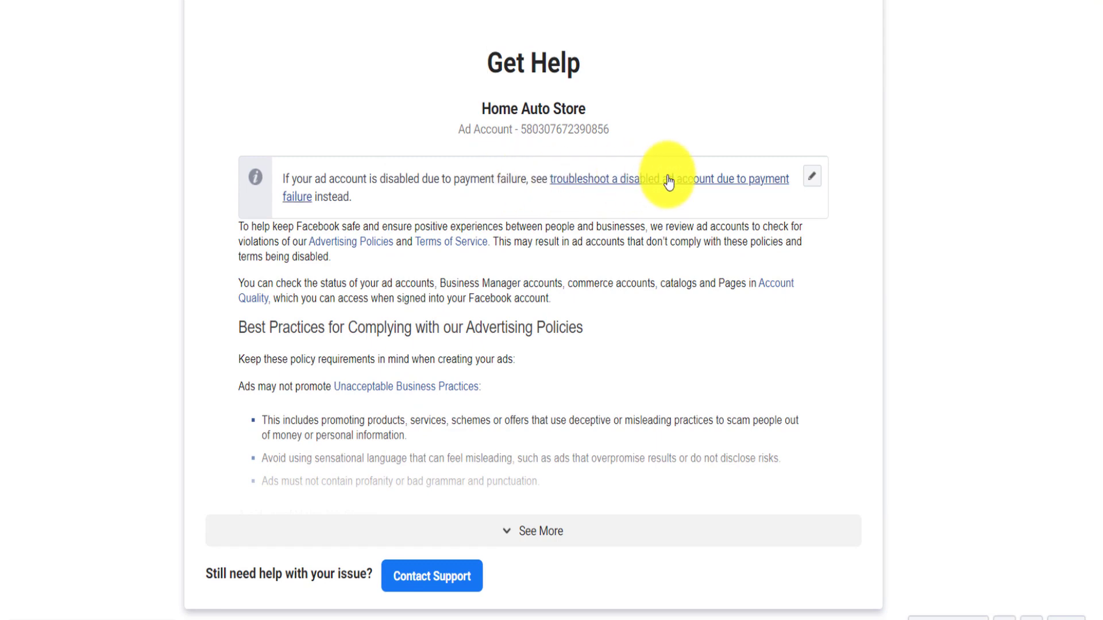
{"action": "scroll", "coordinate": [232, 28], "scroll_direction": "down", "scroll_amount": 3}
{"action": "left_click_drag", "start_coordinate": [242, 42], "coordinate": [720, 557]}
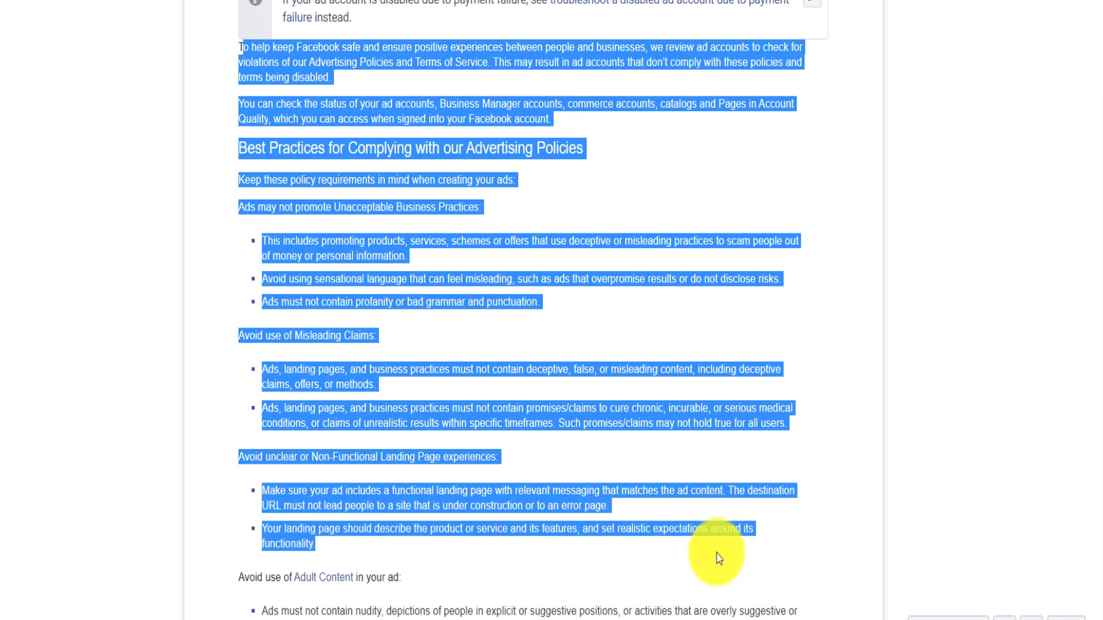
{"action": "left_click", "coordinate": [832, 434]}
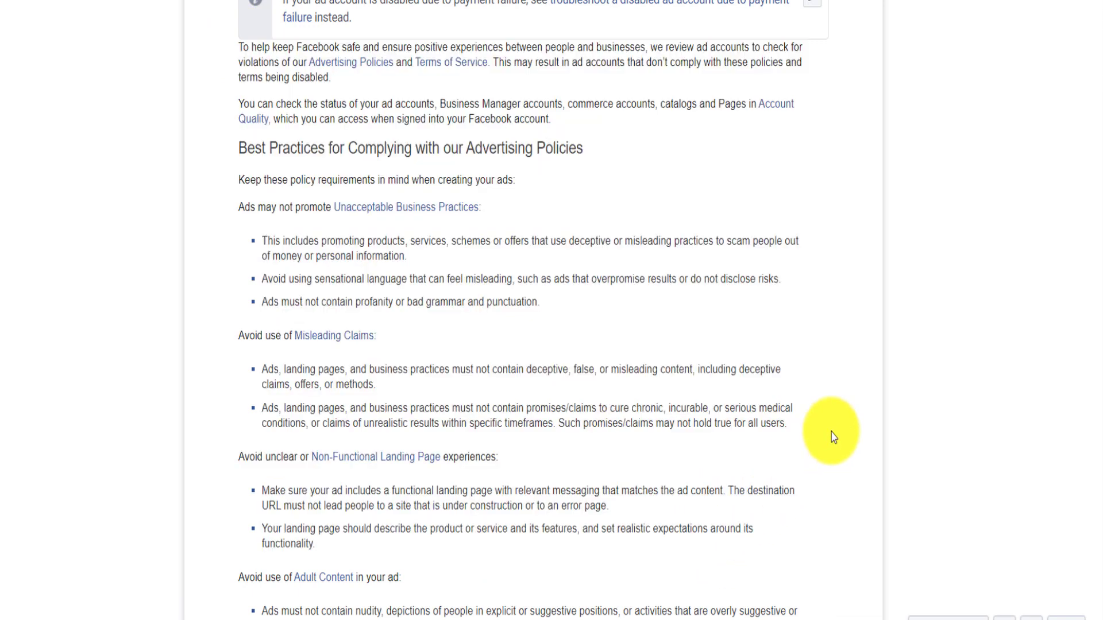
{"action": "scroll", "coordinate": [369, 370], "scroll_direction": "down", "scroll_amount": 3}
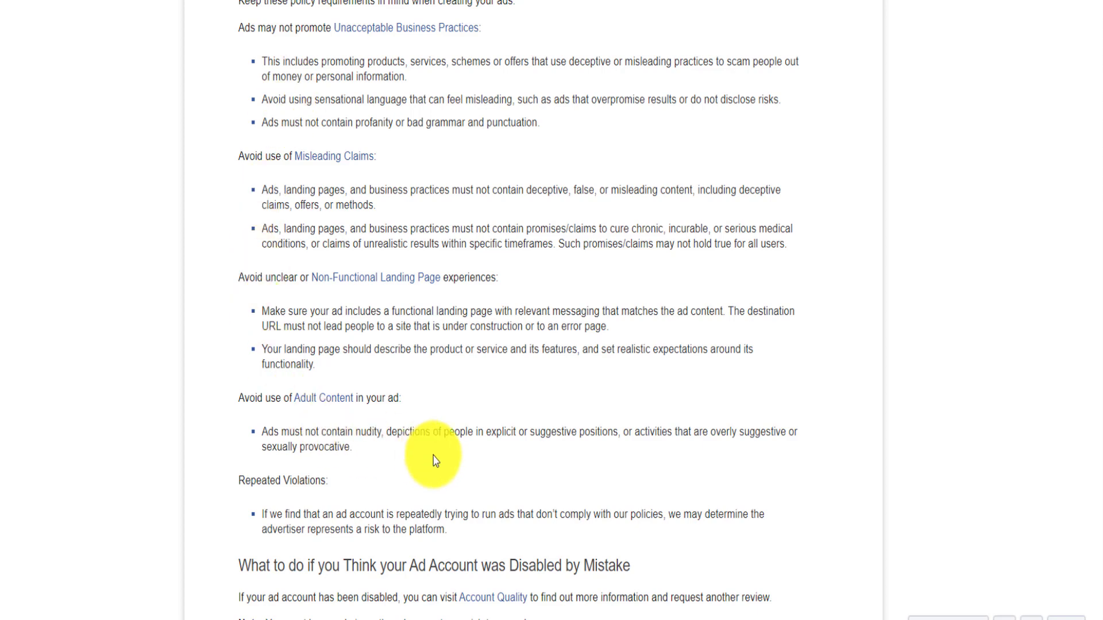
{"action": "scroll", "coordinate": [435, 460], "scroll_direction": "down", "scroll_amount": 5}
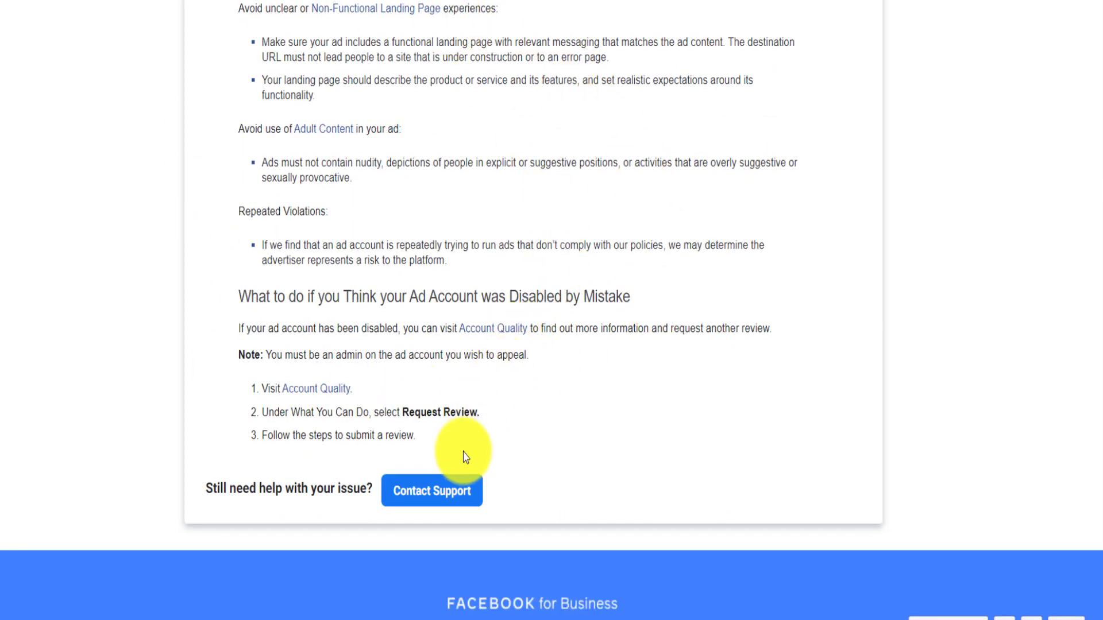
{"action": "left_click", "coordinate": [437, 498]}
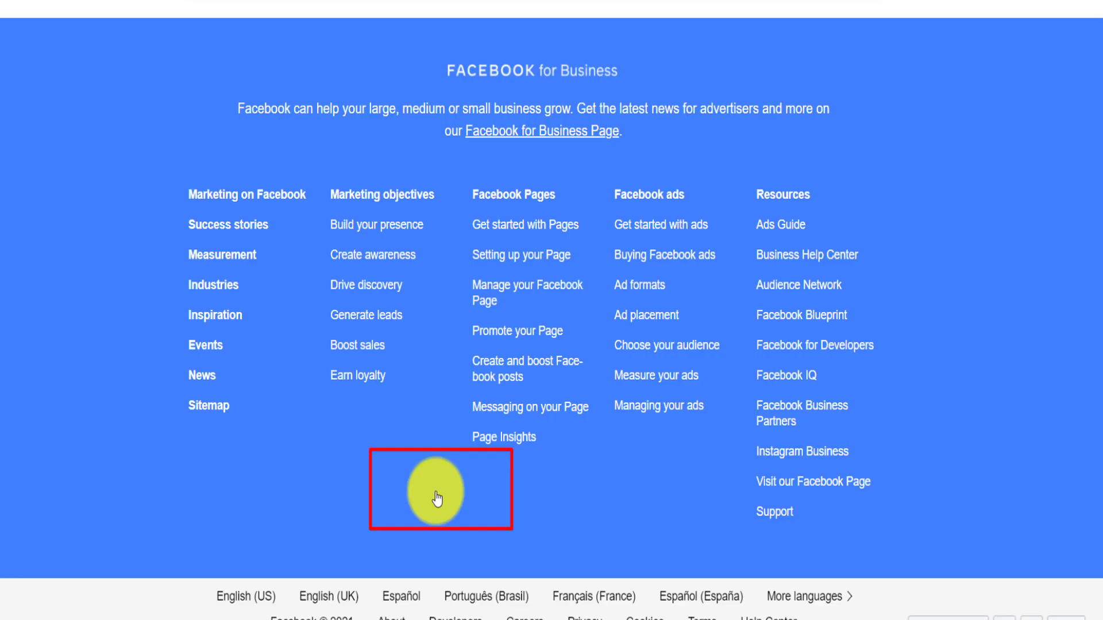
Step: Confirm the Gmail address as the contact email, abandoning a different preferred email
{"action": "scroll", "coordinate": [337, 258], "scroll_direction": "up", "scroll_amount": 10}
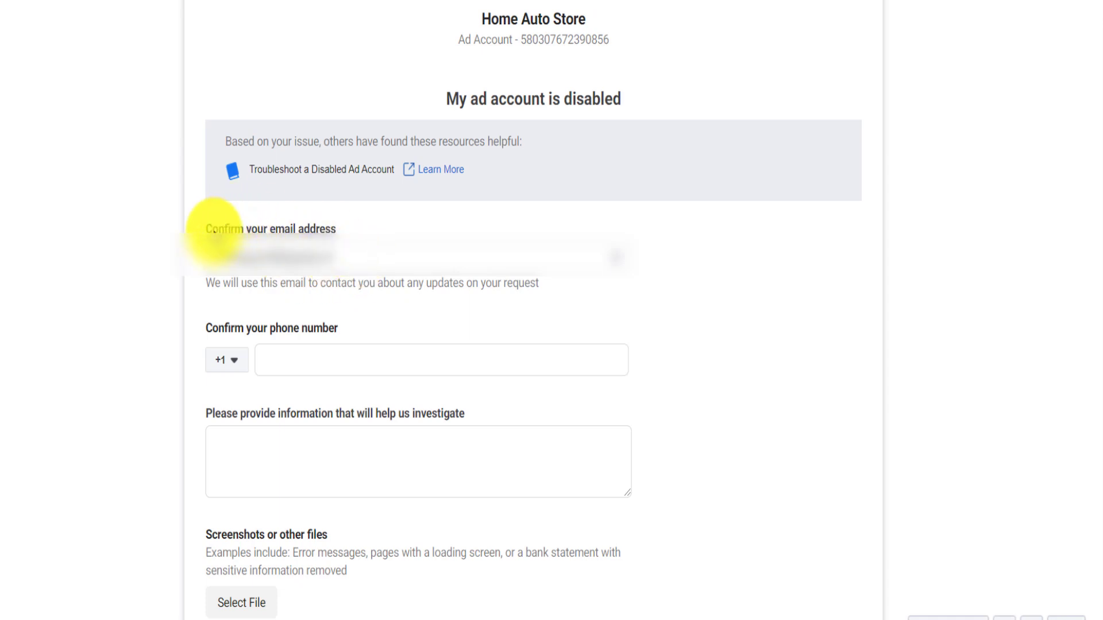
{"action": "left_click_drag", "start_coordinate": [207, 283], "coordinate": [536, 300]}
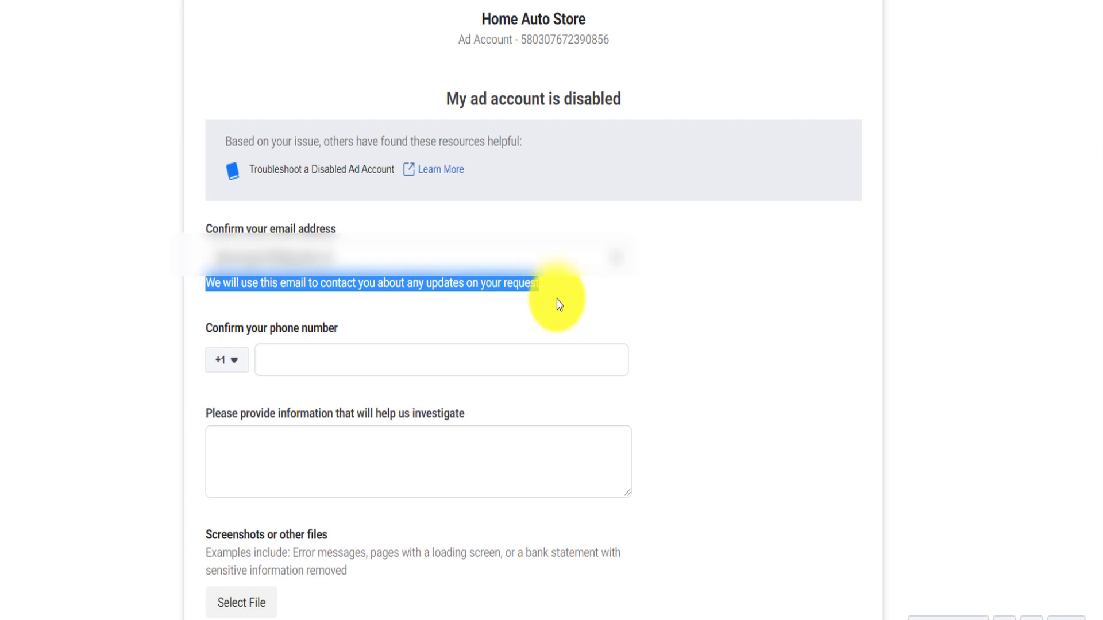
{"action": "left_click", "coordinate": [619, 257]}
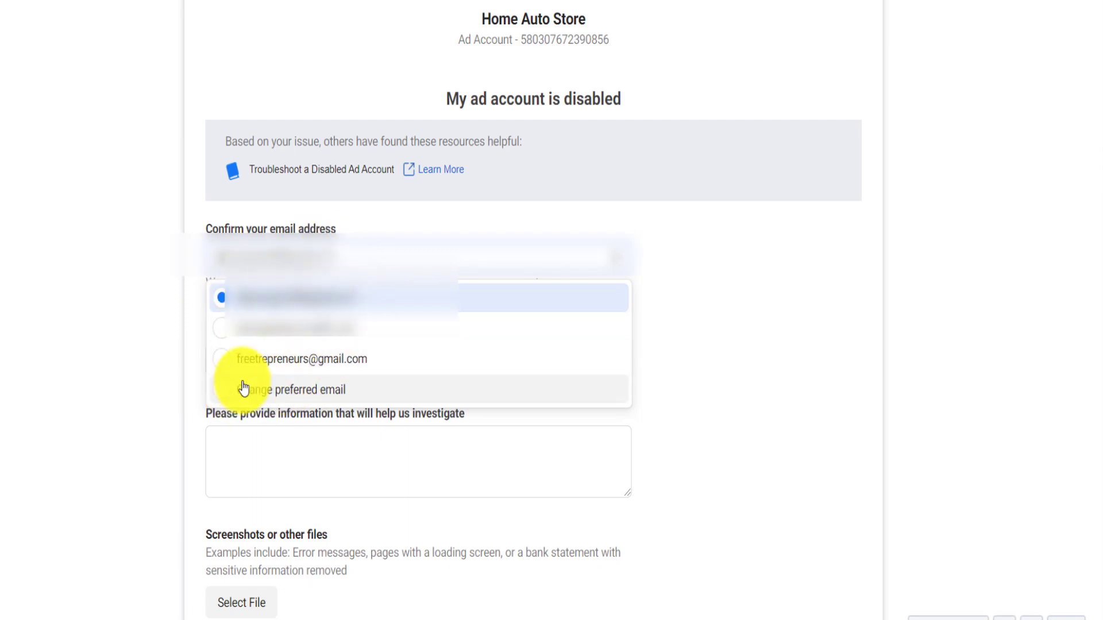
{"action": "left_click", "coordinate": [225, 390]}
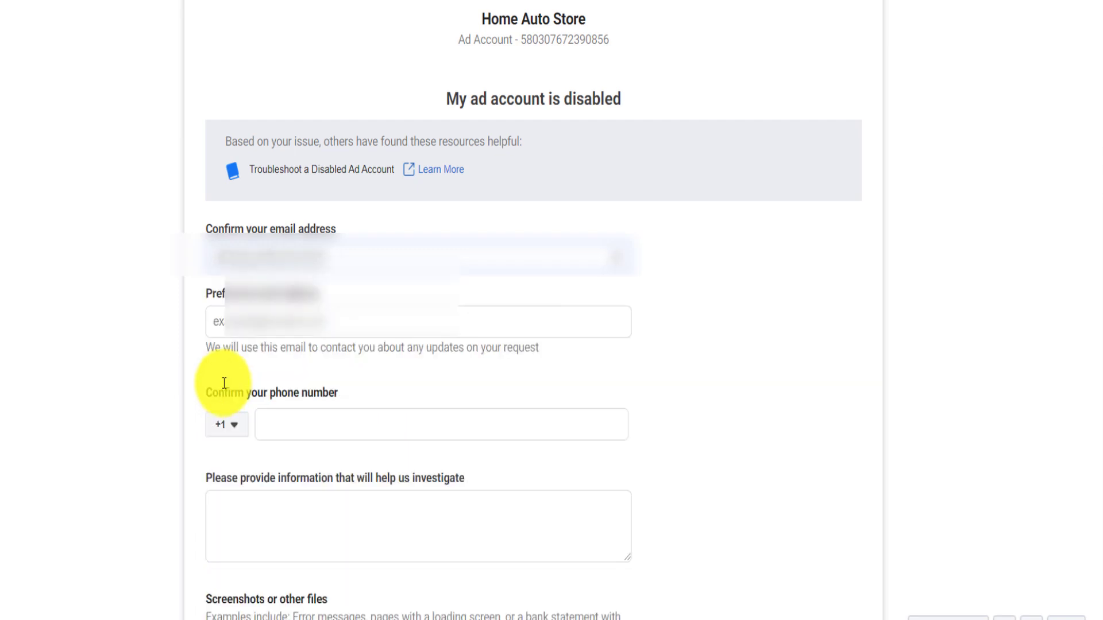
{"action": "left_click", "coordinate": [236, 321]}
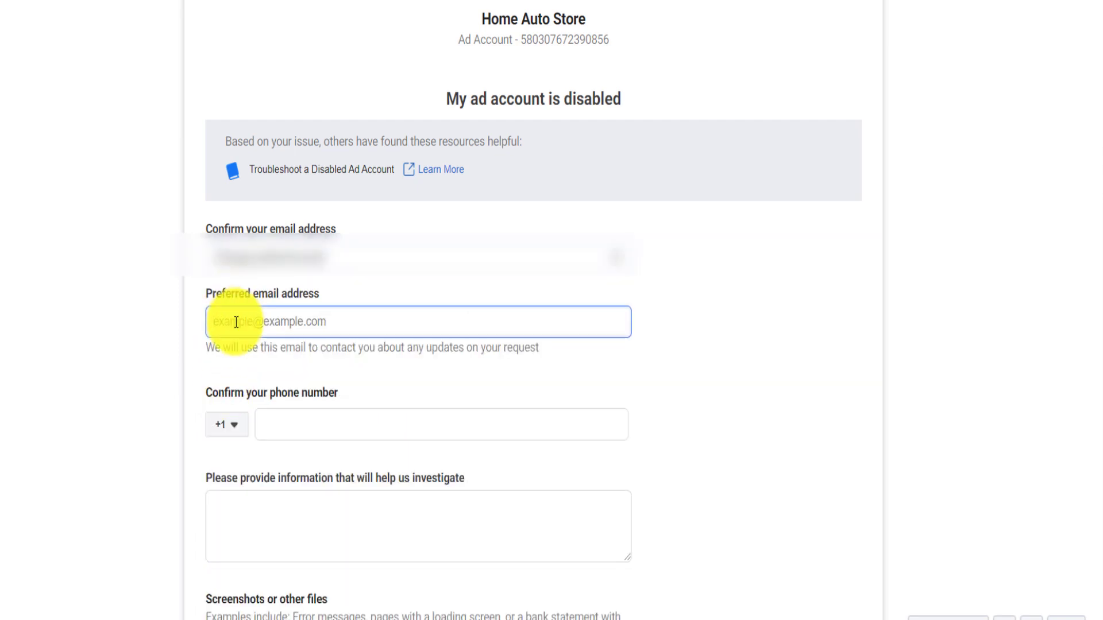
{"action": "type", "text": "dfbdgdf@"}
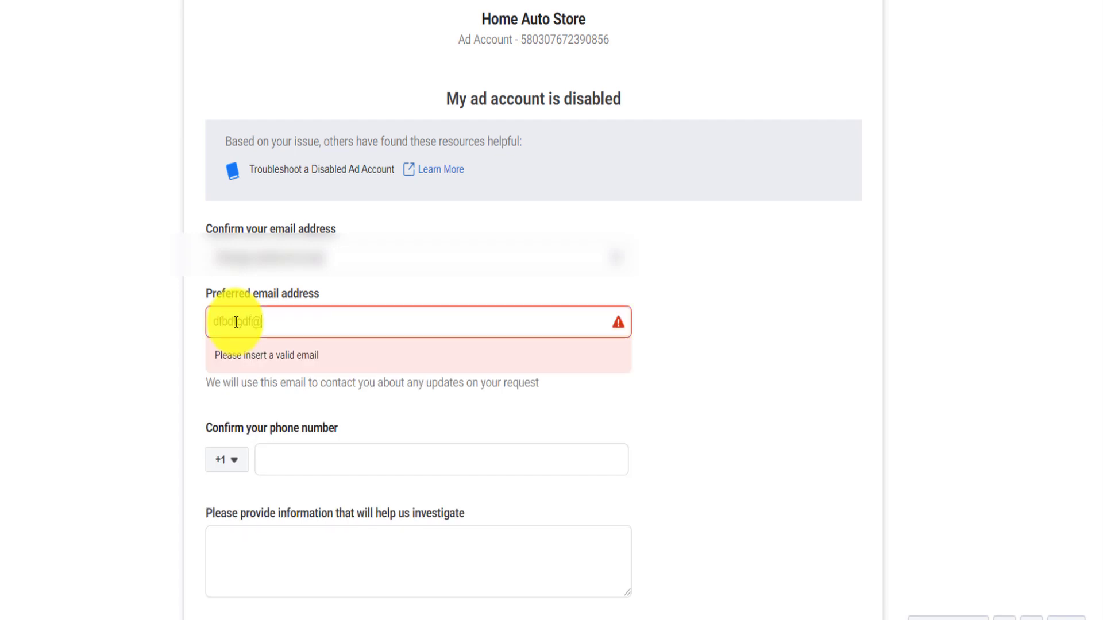
{"action": "key", "text": "BackSpace"}
{"action": "key", "text": "BackSpace"}
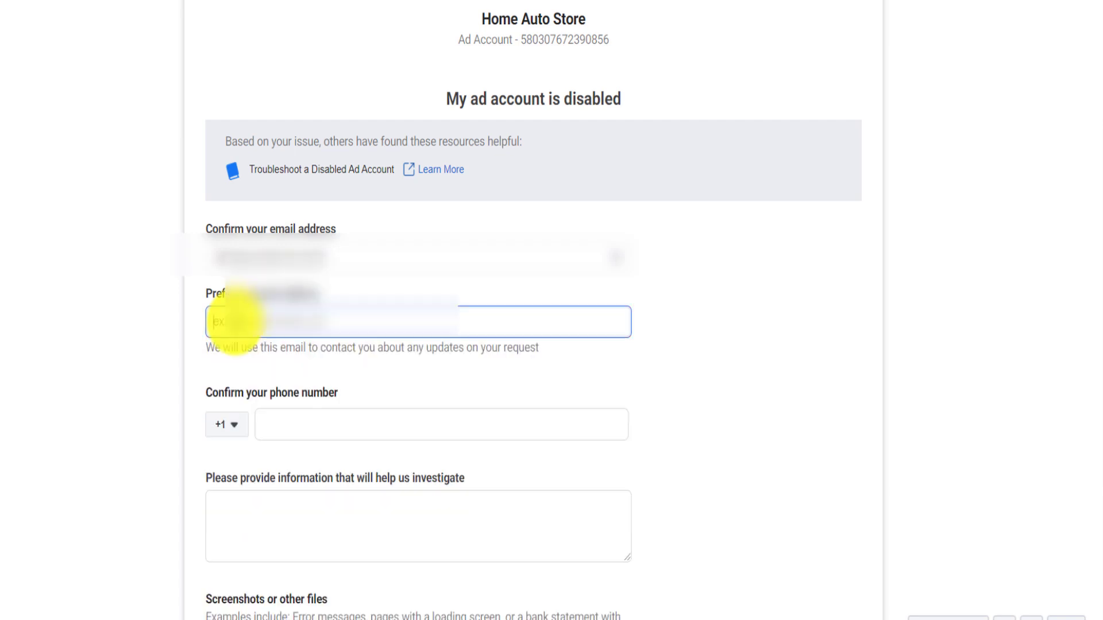
{"action": "left_click", "coordinate": [492, 253]}
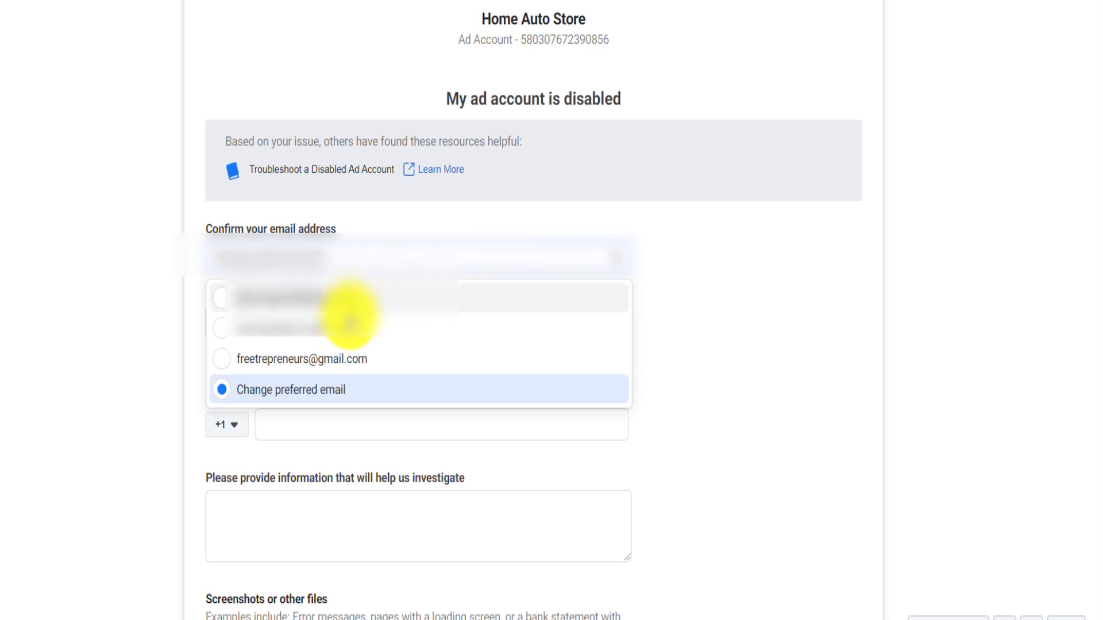
{"action": "left_click", "coordinate": [293, 358]}
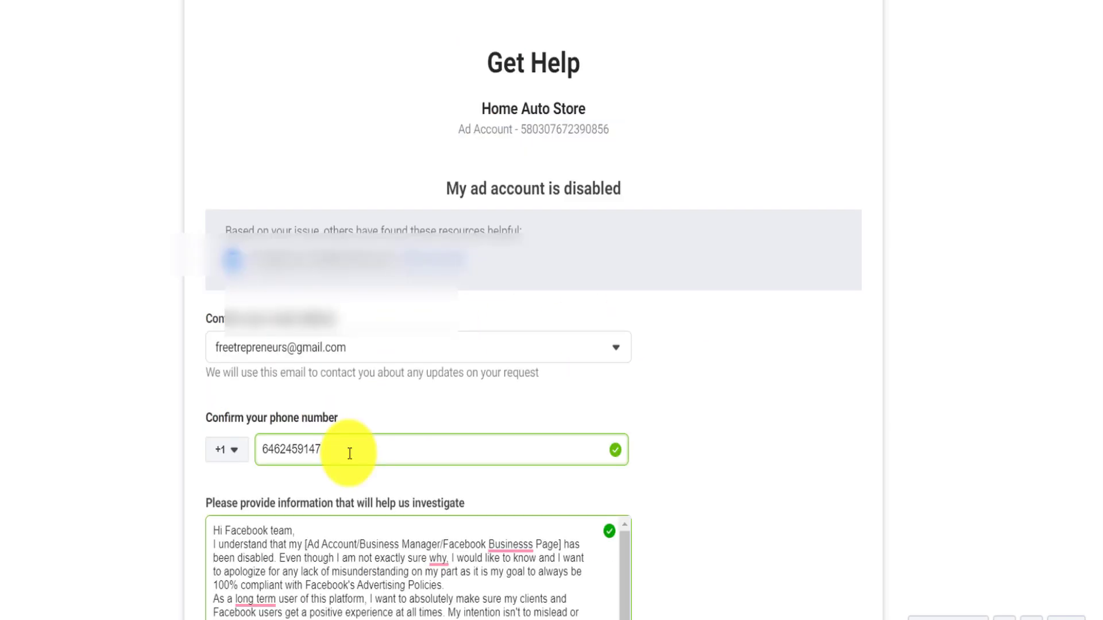
Step: Edit the phone number and begin the investigation description with 'Hi'
{"action": "left_click_drag", "start_coordinate": [350, 452], "coordinate": [269, 452]}
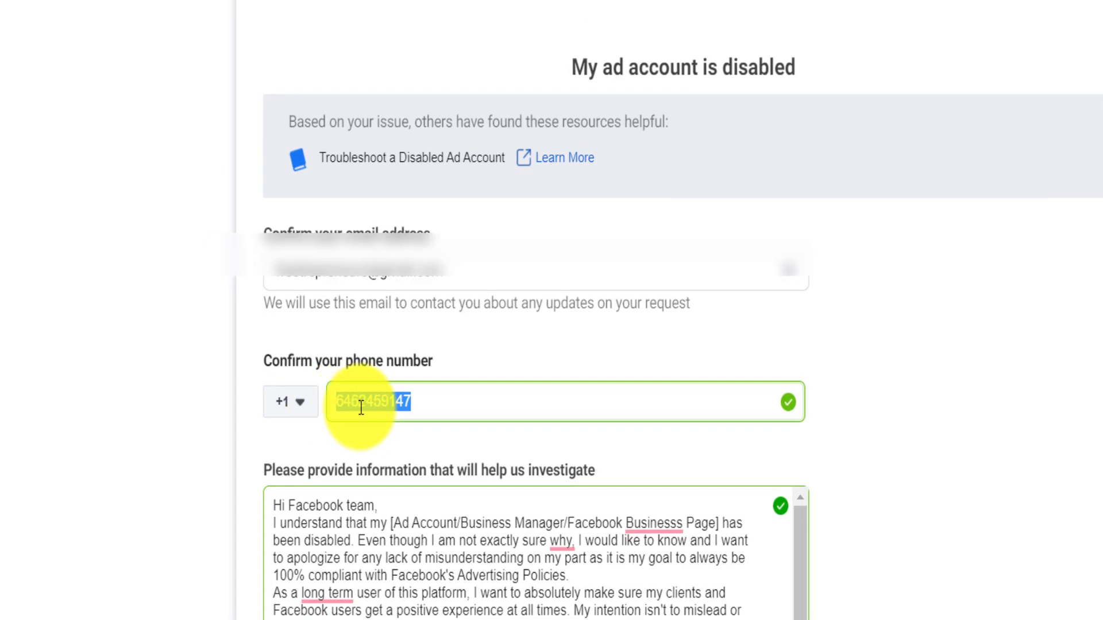
{"action": "left_click", "coordinate": [361, 407]}
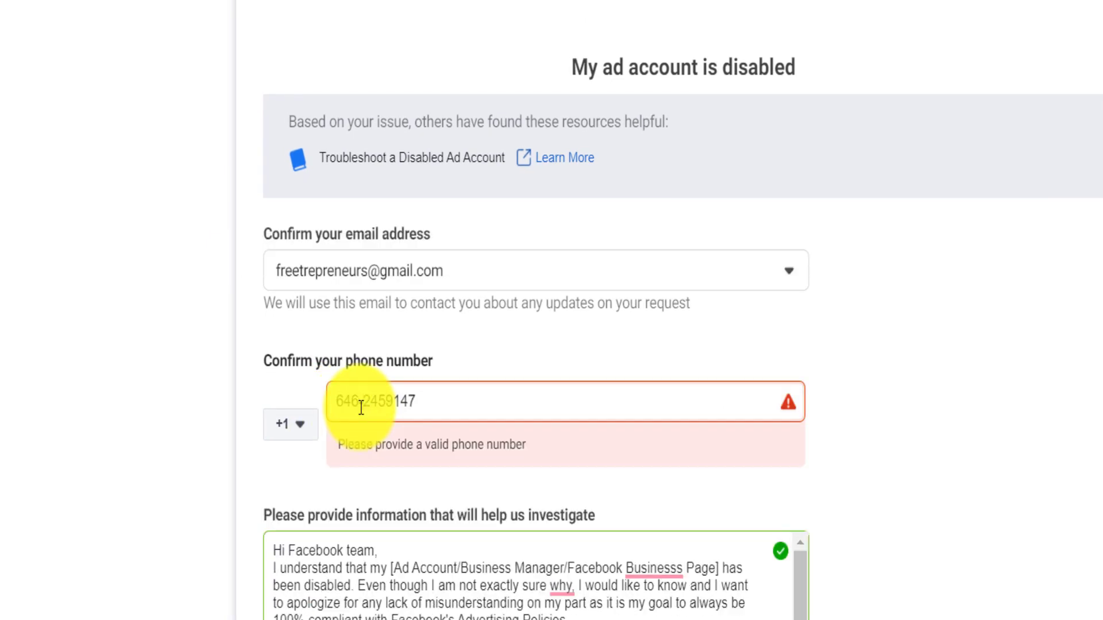
{"action": "key", "text": "BackSpace"}
{"action": "left_click_drag", "start_coordinate": [463, 399], "coordinate": [340, 398]}
{"action": "scroll", "coordinate": [936, 370], "scroll_direction": "down", "scroll_amount": 5}
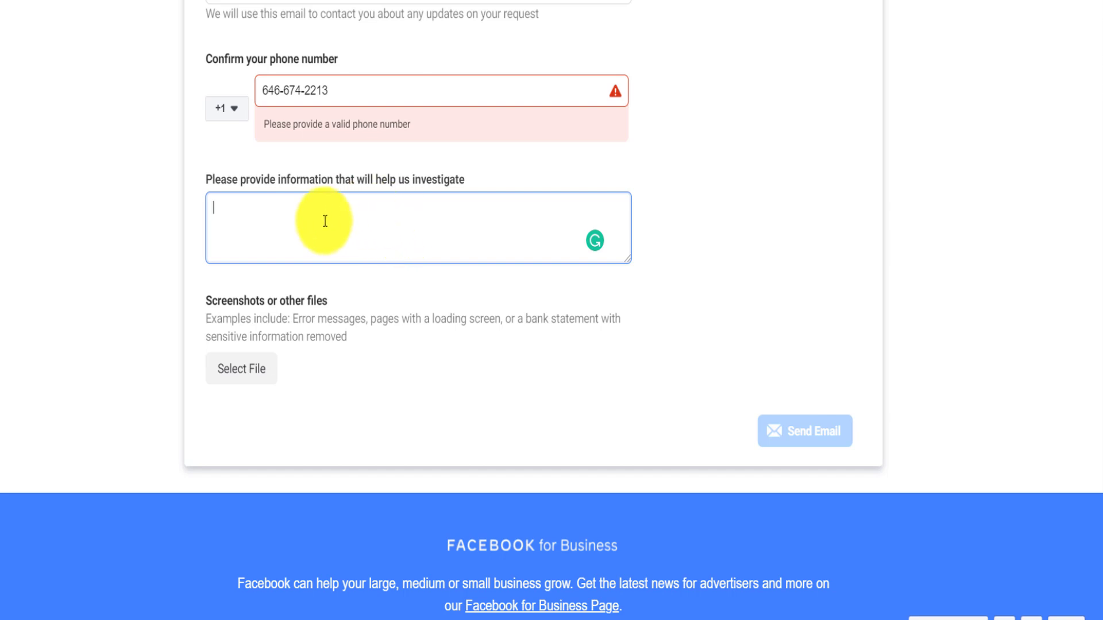
{"action": "type", "text": "Hi"}
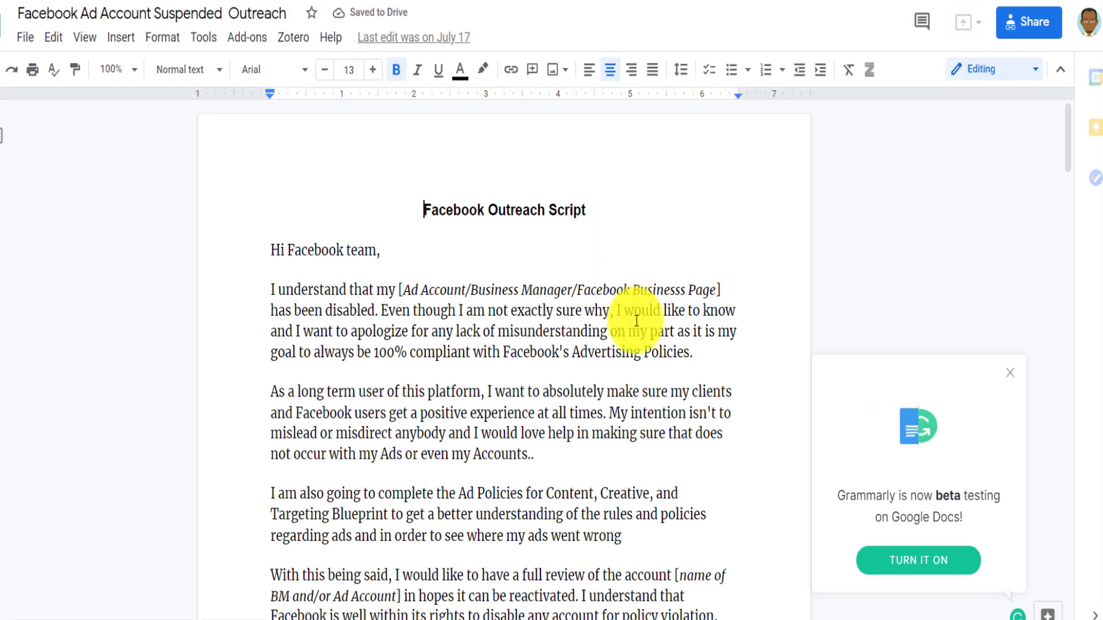
Step: Scroll through the Facebook Outreach Script letter and copy its full text
{"action": "scroll", "coordinate": [636, 321], "scroll_direction": "down", "scroll_amount": 3}
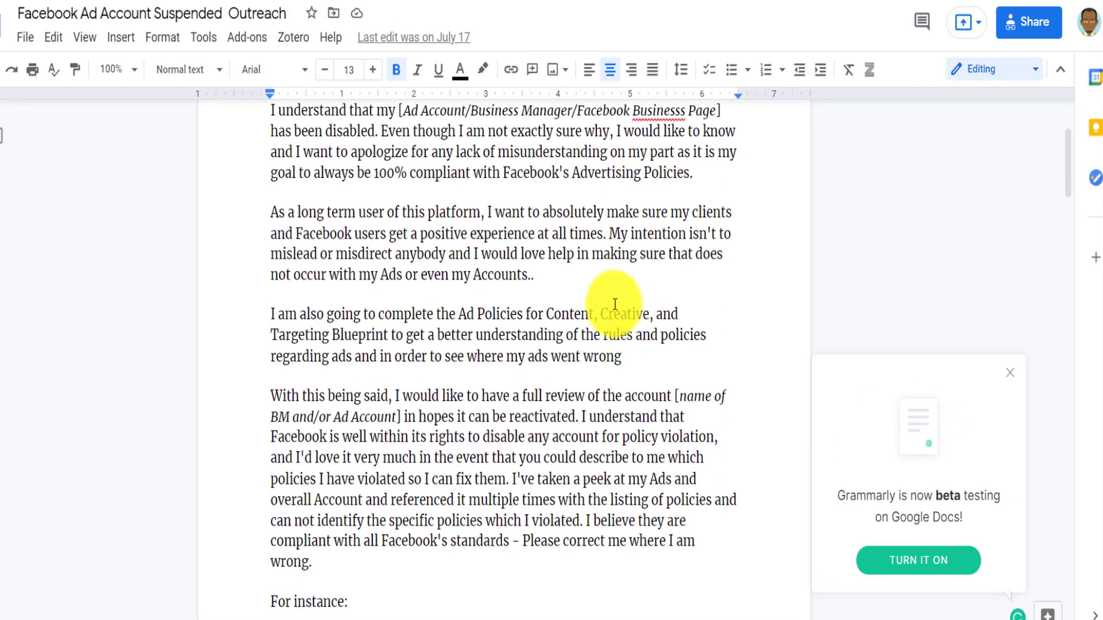
{"action": "scroll", "coordinate": [614, 304], "scroll_direction": "up", "scroll_amount": 2}
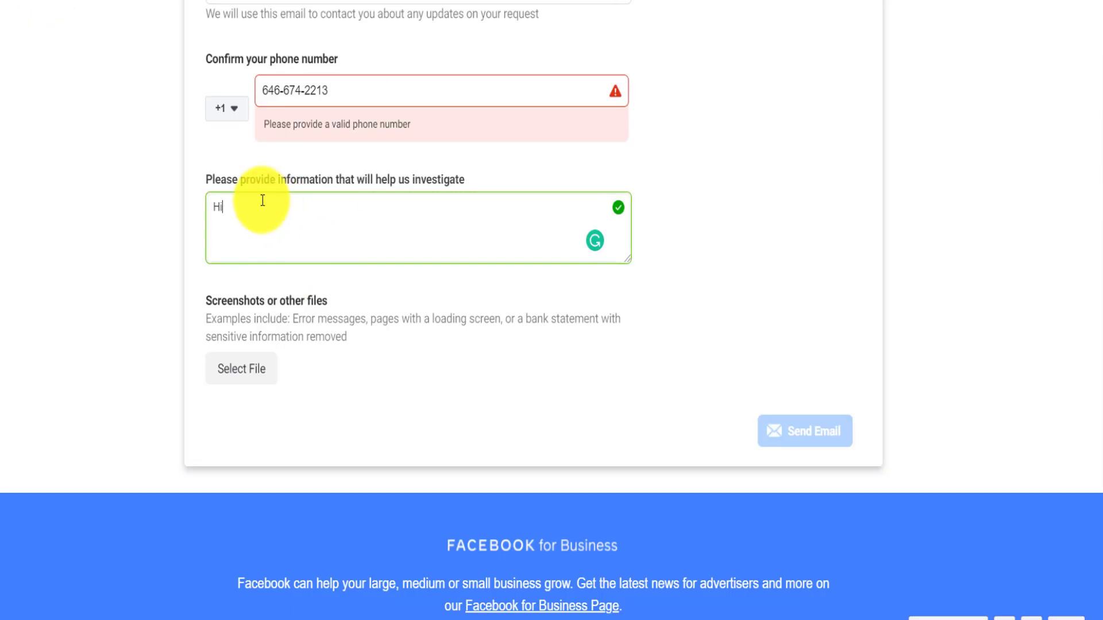
Step: Replace the greeting with the pasted appeal letter and enlarge the investigation box
{"action": "key", "text": "ctrl+a"}
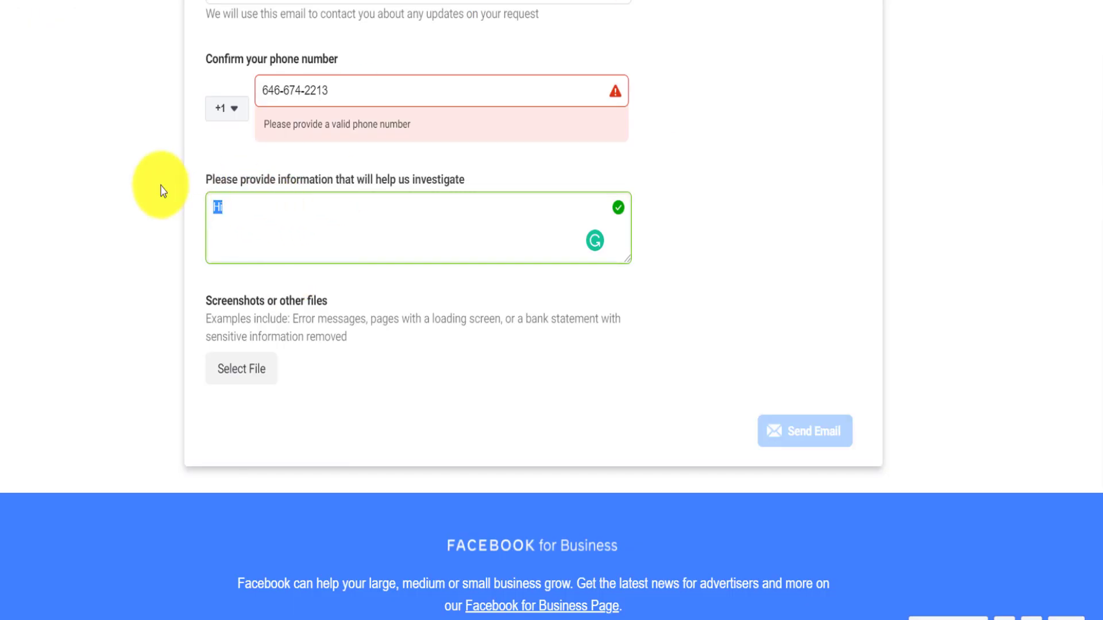
{"action": "key", "text": "ctrl+v"}
{"action": "left_click_drag", "start_coordinate": [628, 261], "coordinate": [726, 616]}
{"action": "scroll", "coordinate": [517, 468], "scroll_direction": "up", "scroll_amount": 2}
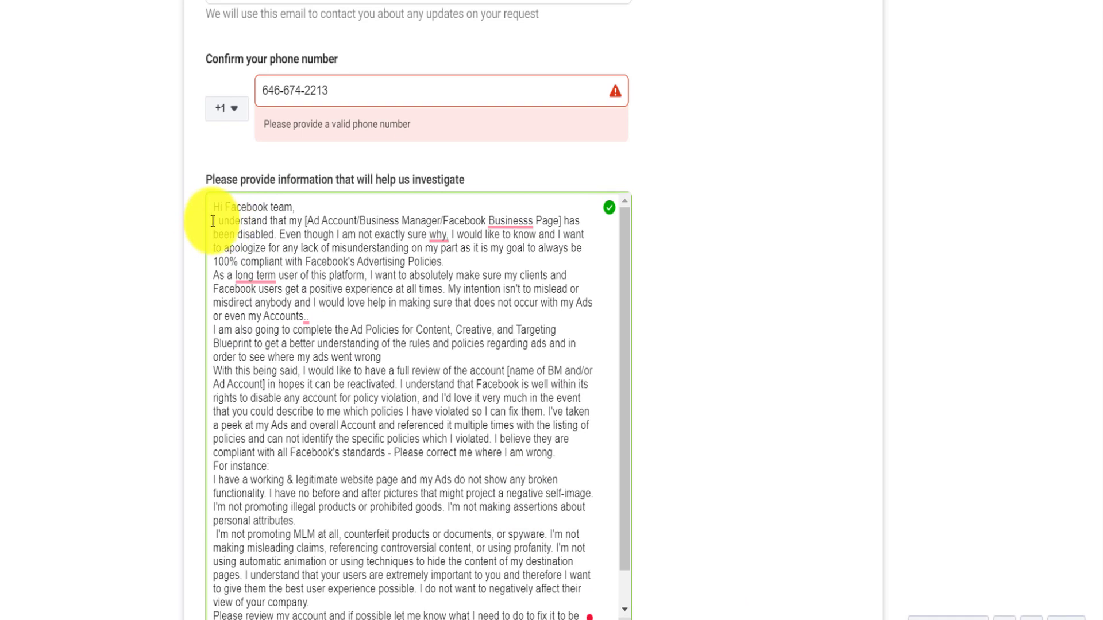
{"action": "left_click_drag", "start_coordinate": [214, 220], "coordinate": [548, 469]}
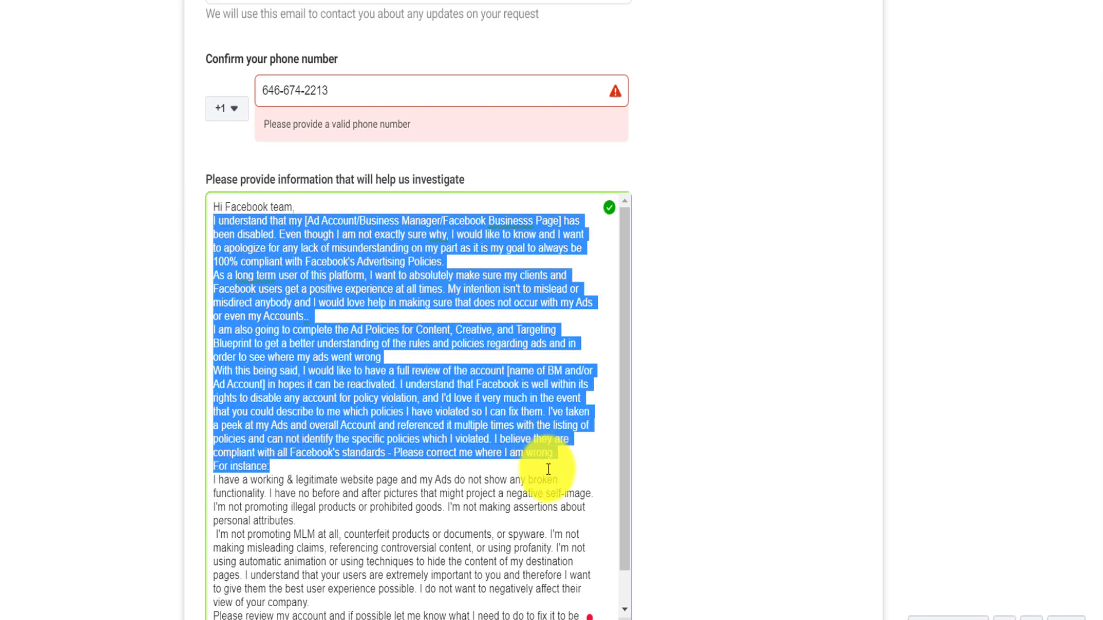
{"action": "left_click", "coordinate": [679, 436]}
Step: Send the disabled-account support request with Send Email
{"action": "scroll", "coordinate": [680, 436], "scroll_direction": "down", "scroll_amount": 6}
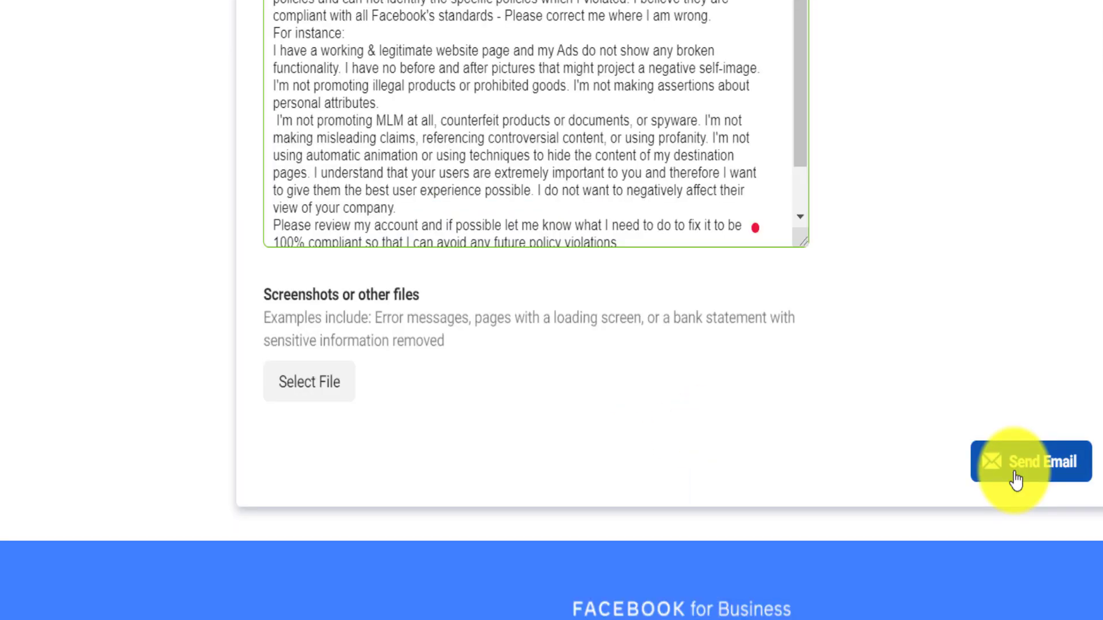
{"action": "left_click", "coordinate": [1016, 480]}
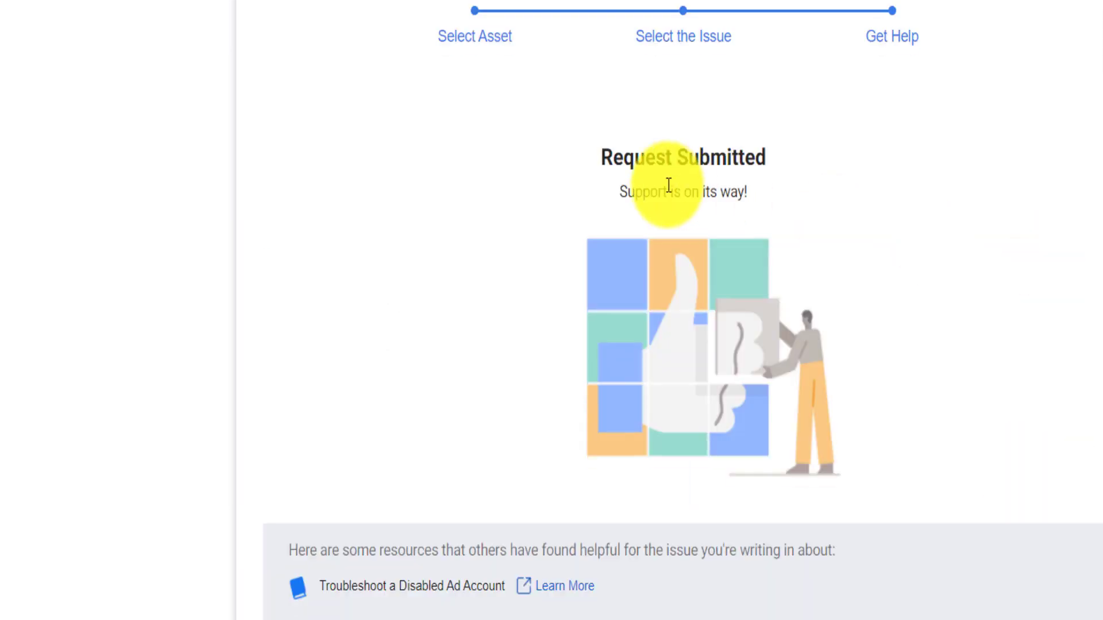
{"action": "left_click_drag", "start_coordinate": [598, 148], "coordinate": [797, 199]}
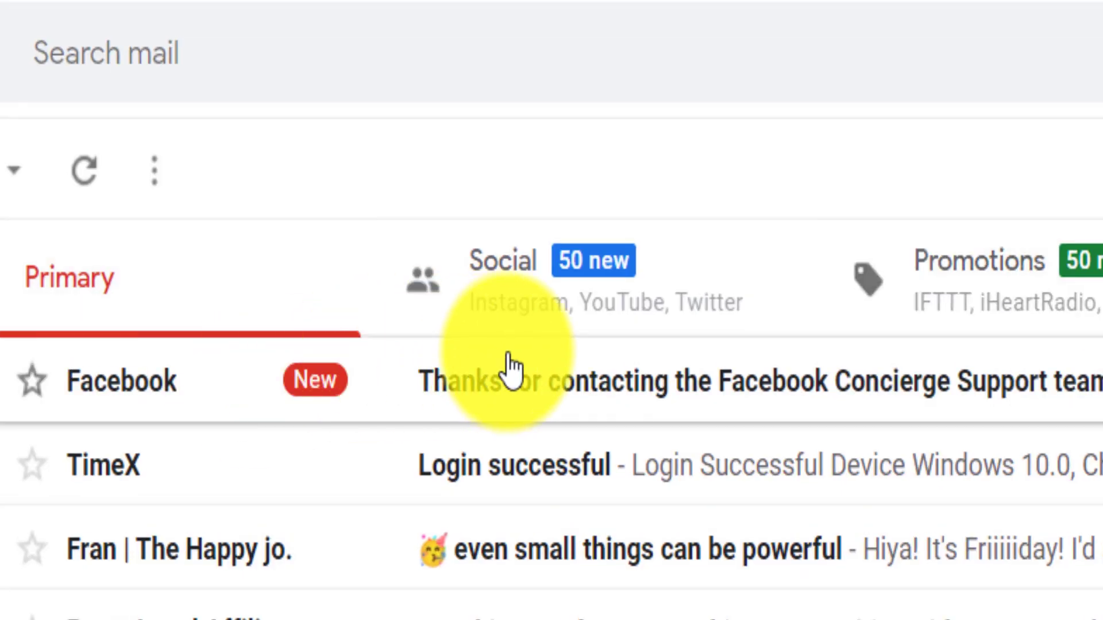
Step: Open the Facebook Concierge Support confirmation email and highlight its reference-number sentence
{"action": "left_click", "coordinate": [595, 394]}
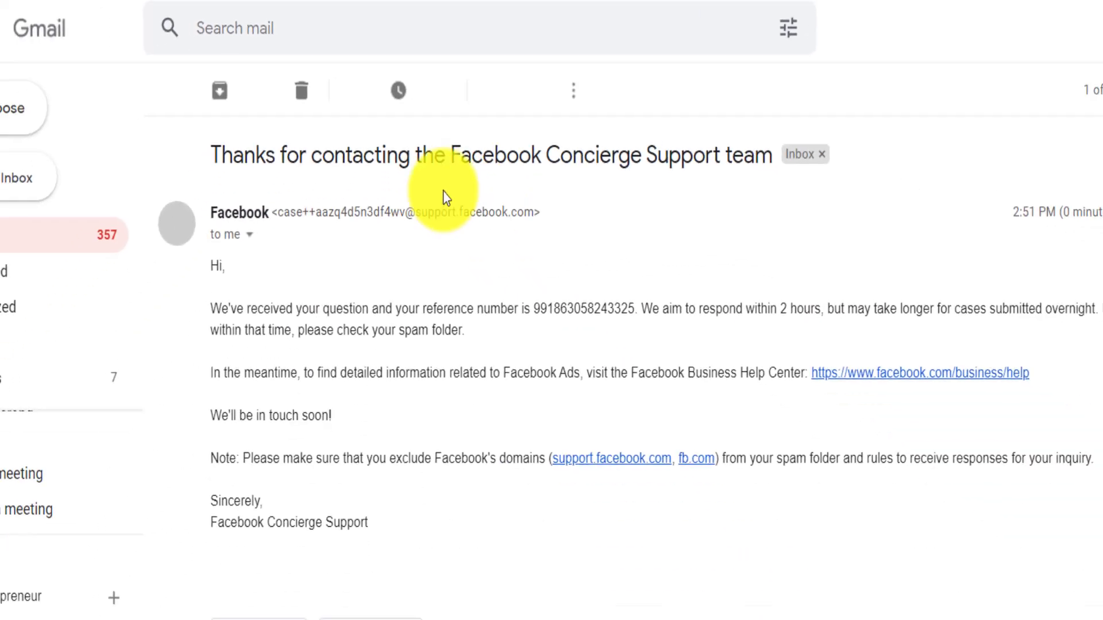
{"action": "left_click_drag", "start_coordinate": [225, 284], "coordinate": [435, 299]}
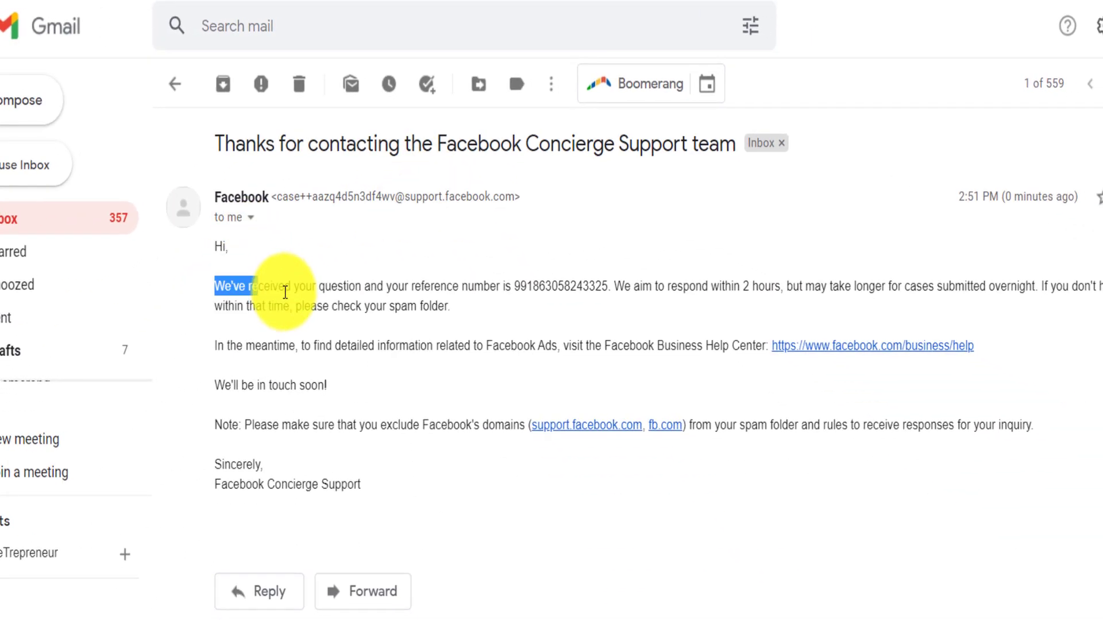
{"action": "left_click_drag", "start_coordinate": [324, 319], "coordinate": [951, 310]}
{"action": "left_click", "coordinate": [680, 311]}
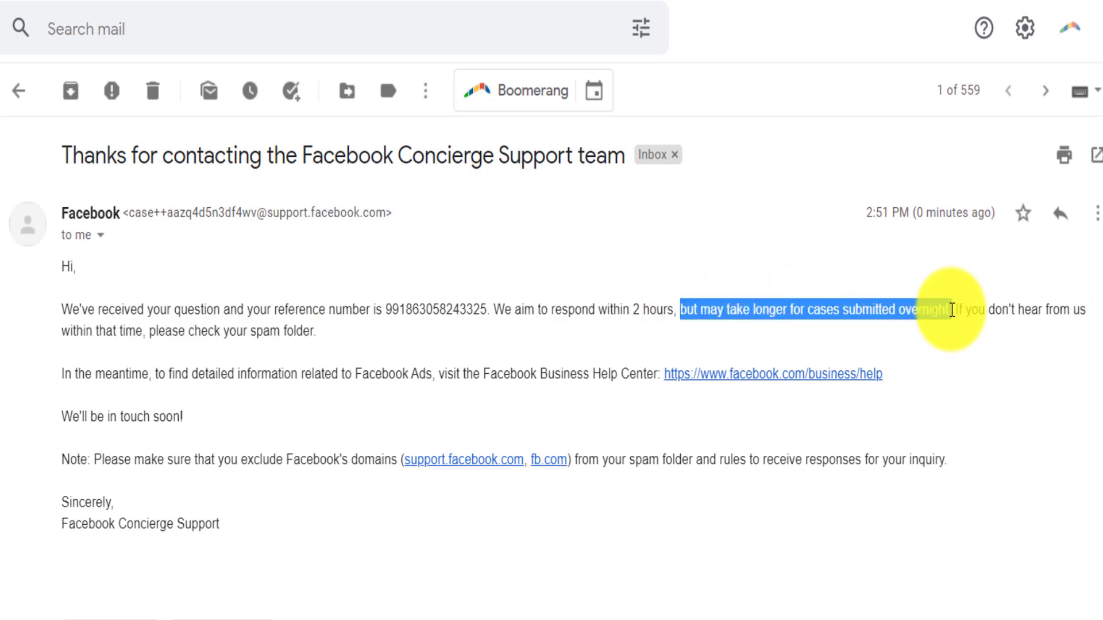